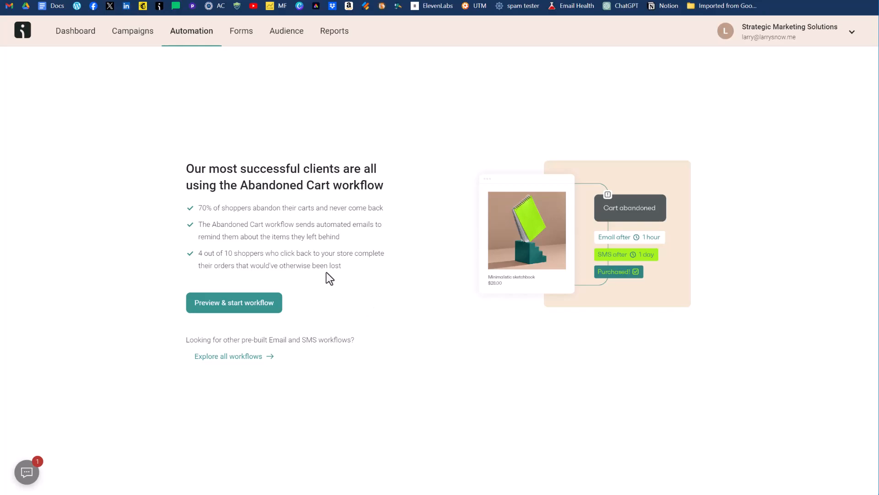
# Start the pre-built Abandoned Cart & Checkout workflows using only emails, and show the workflow list.
pyautogui.click(247, 305)
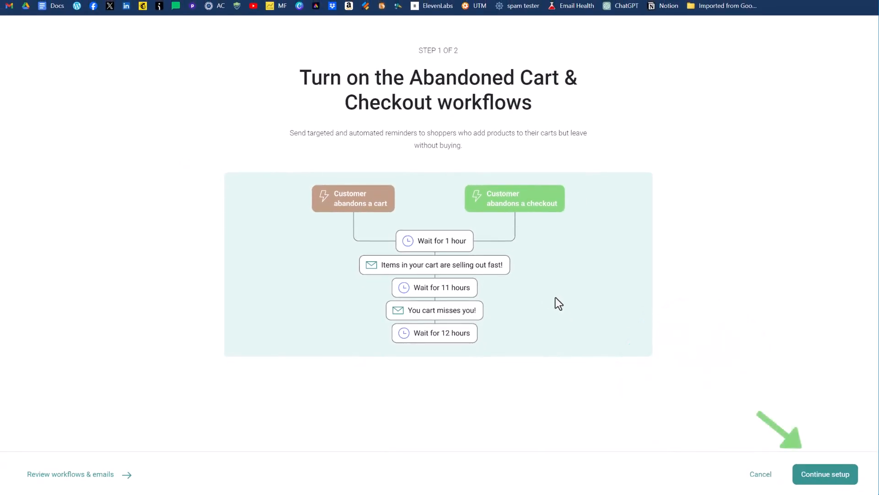
pyautogui.click(806, 469)
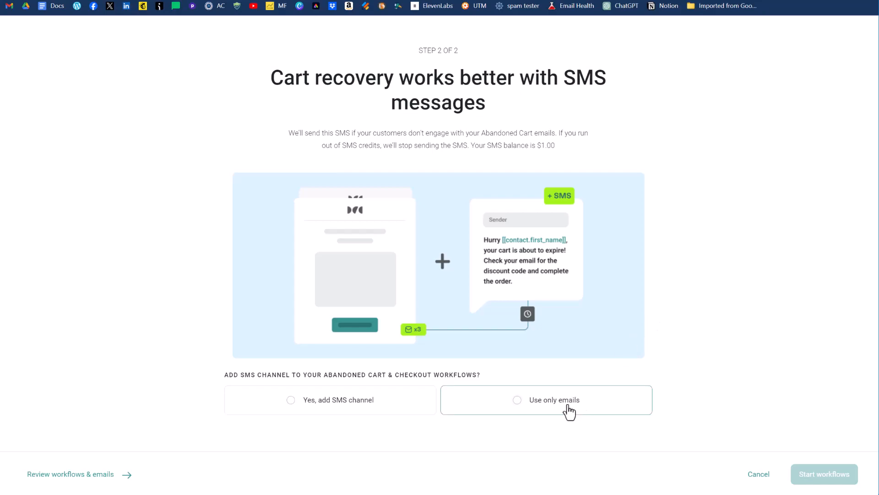
pyautogui.click(602, 412)
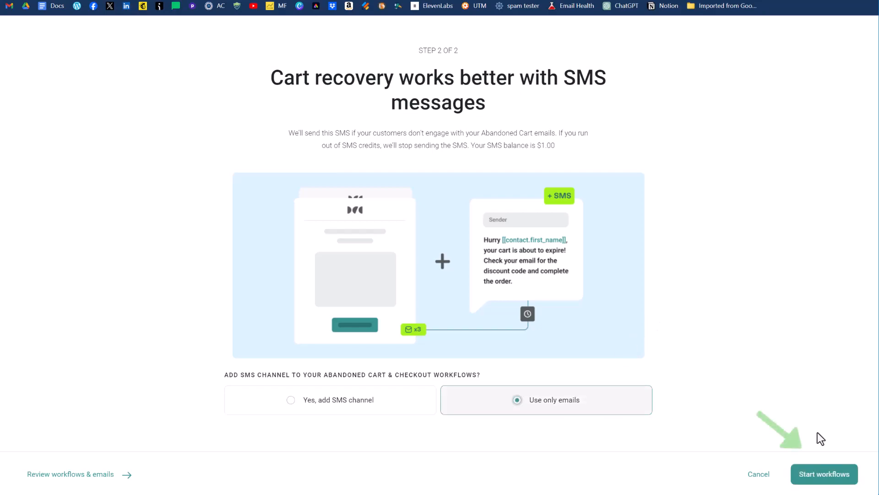
pyautogui.click(828, 480)
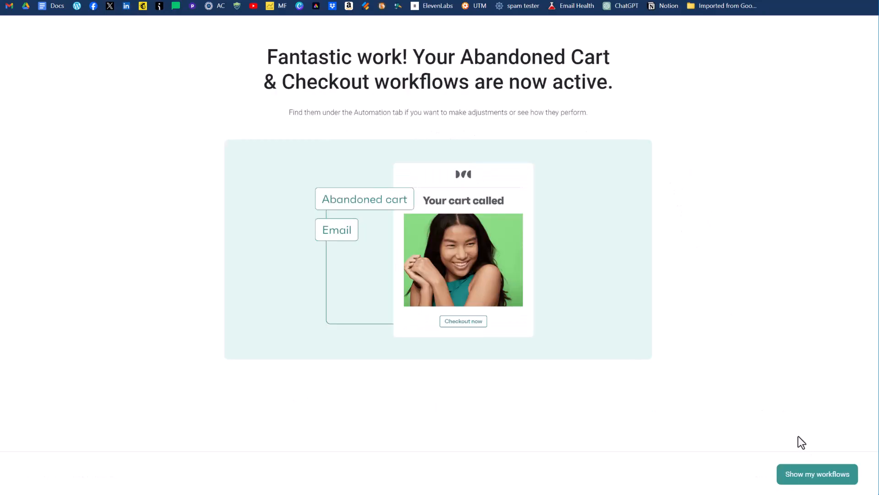
pyautogui.click(808, 478)
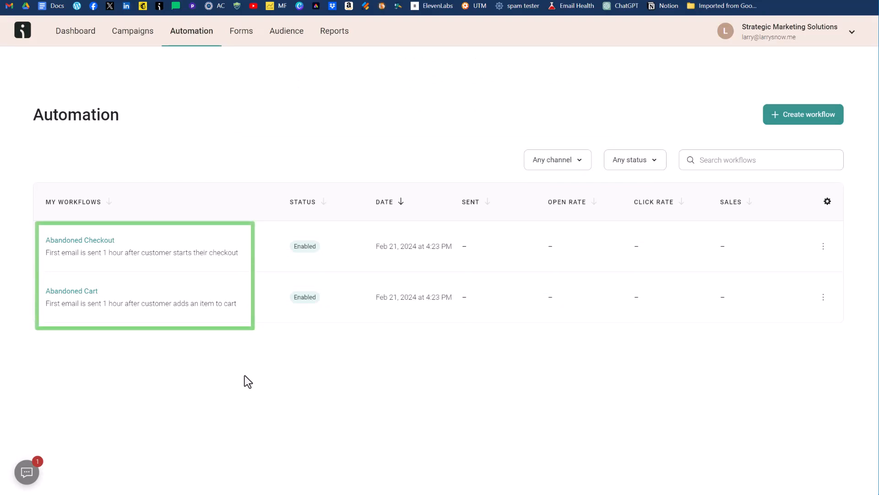
# Open the Abandoned Checkout workflow's first email, review its settings, and open its content for editing, saving the workflow changes.
pyautogui.click(96, 241)
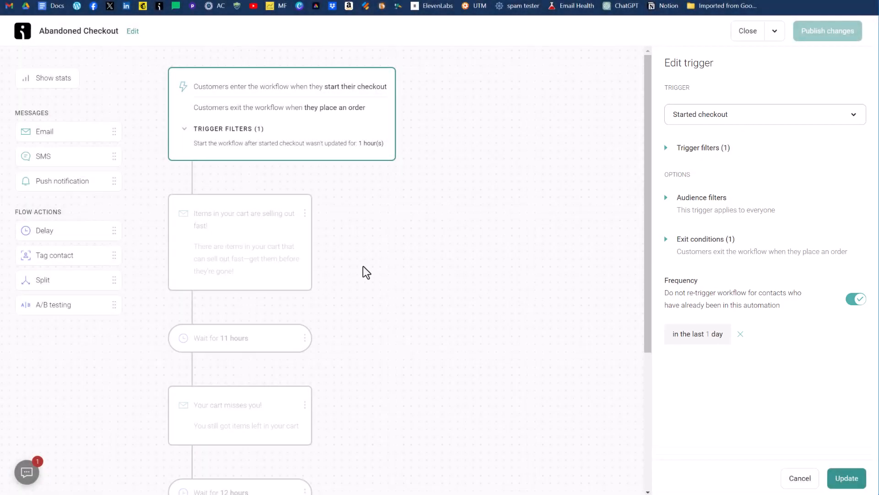
pyautogui.click(270, 235)
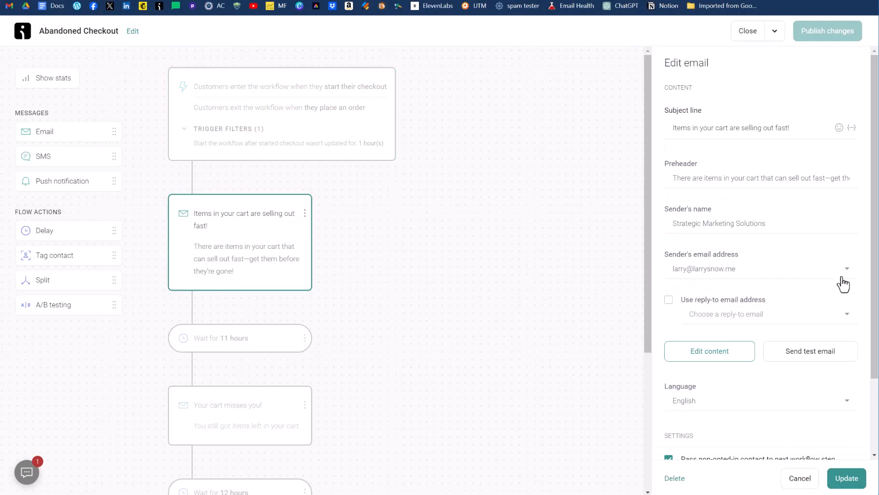
pyautogui.scroll(-2, 775, 267)
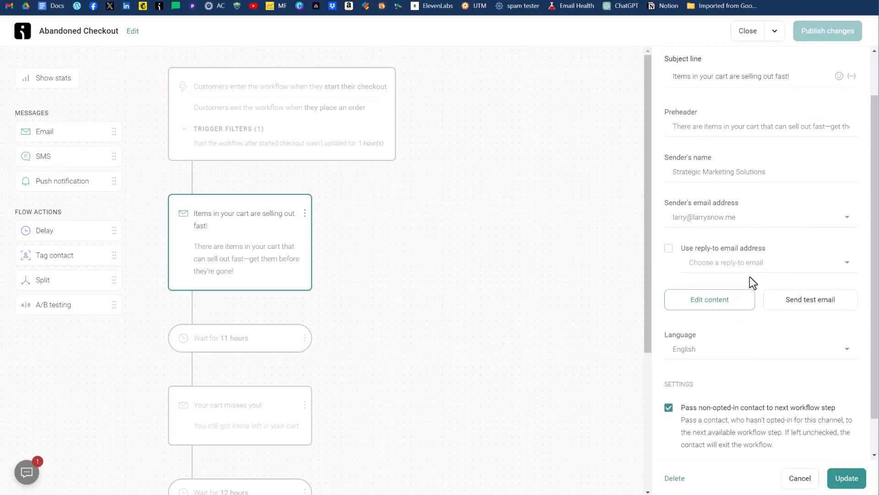
pyautogui.scroll(2, 749, 277)
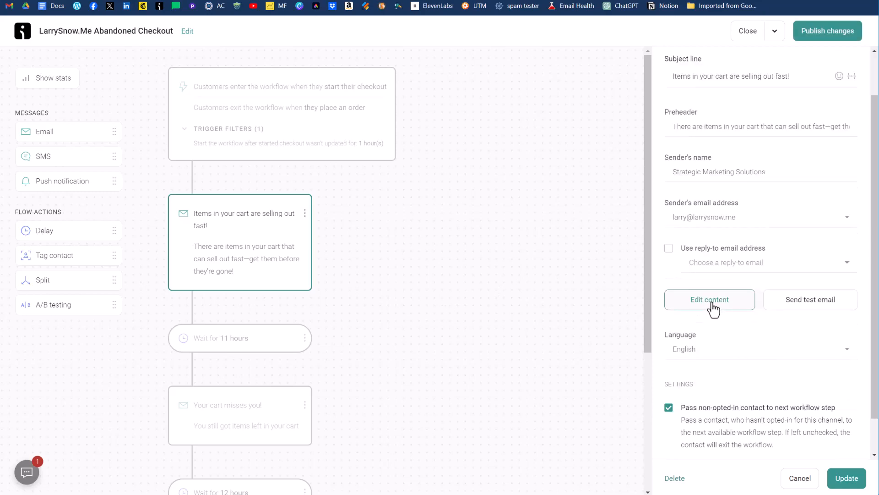
pyautogui.click(710, 303)
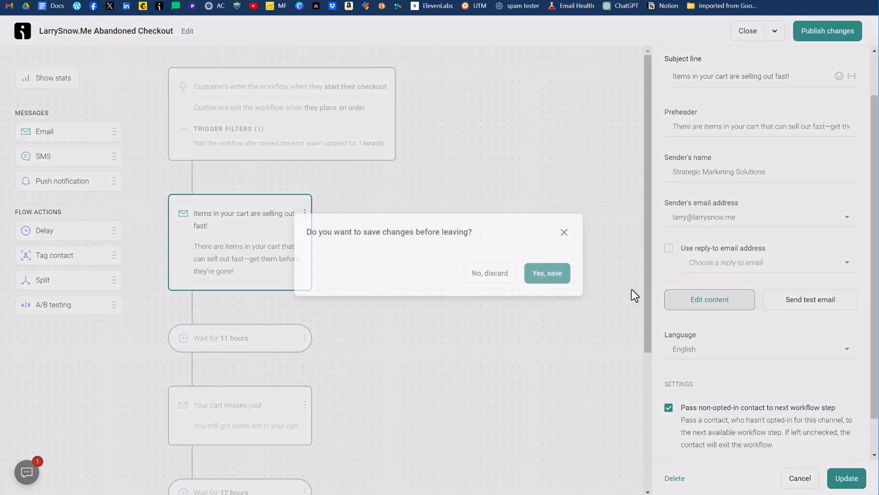
pyautogui.click(547, 275)
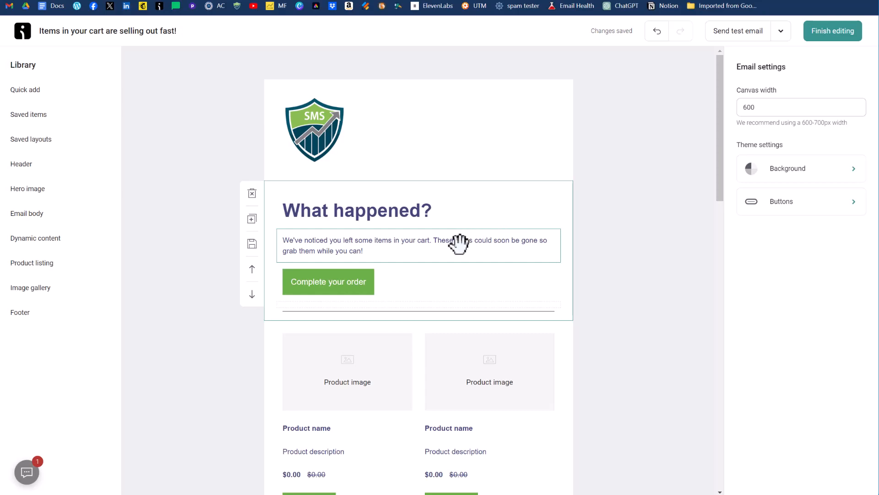
# Examine the first email's text, order button and product blocks, and finish editing without making changes.
pyautogui.scroll(-1, 460, 243)
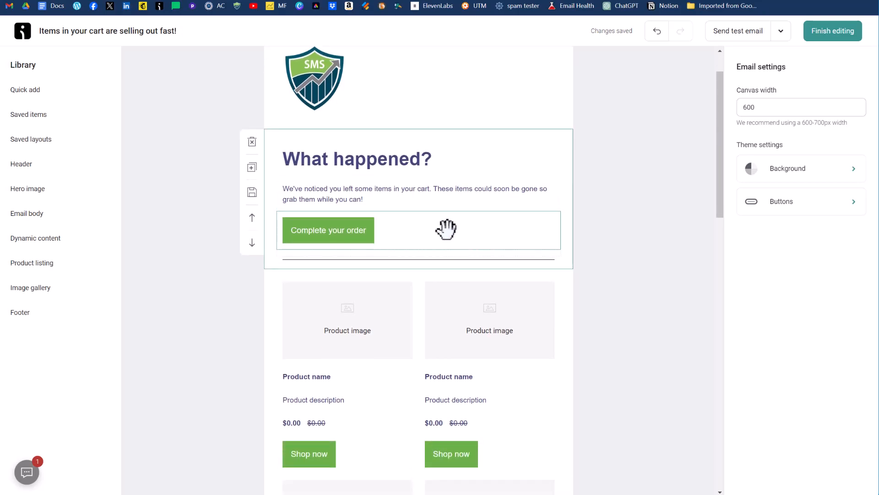
pyautogui.scroll(-1, 394, 245)
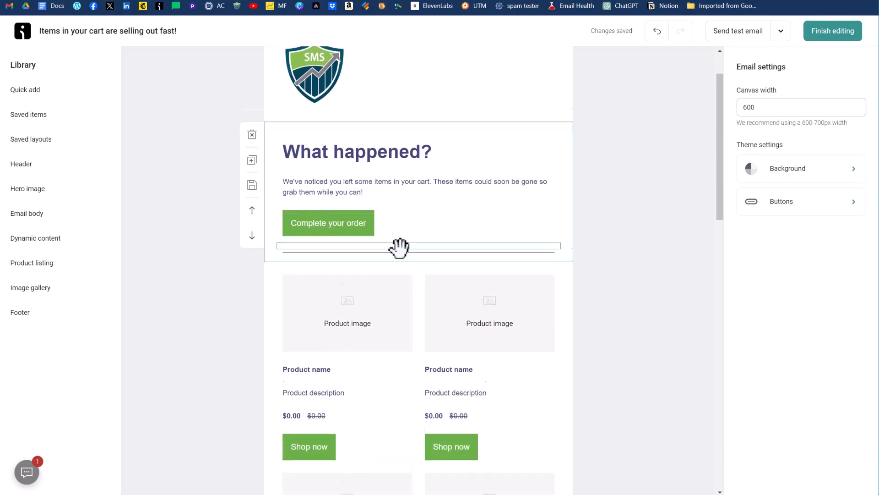
pyautogui.scroll(-2, 402, 312)
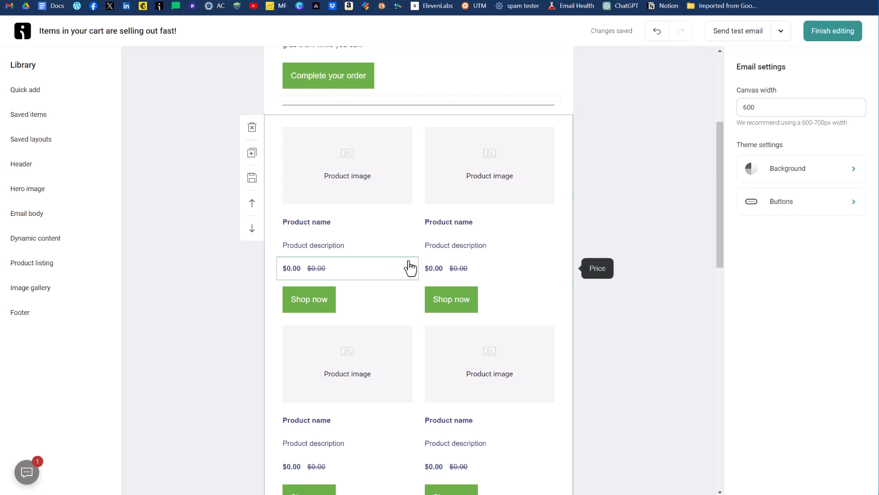
pyautogui.scroll(3, 406, 265)
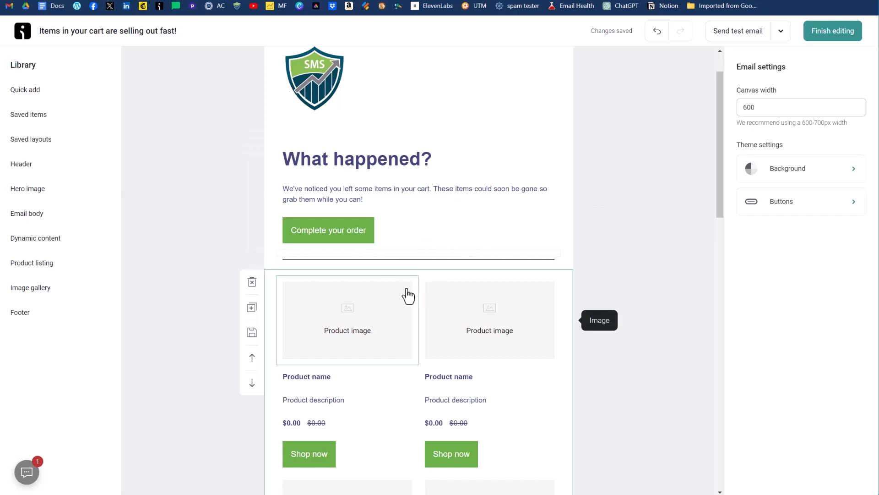
pyautogui.scroll(-3, 410, 295)
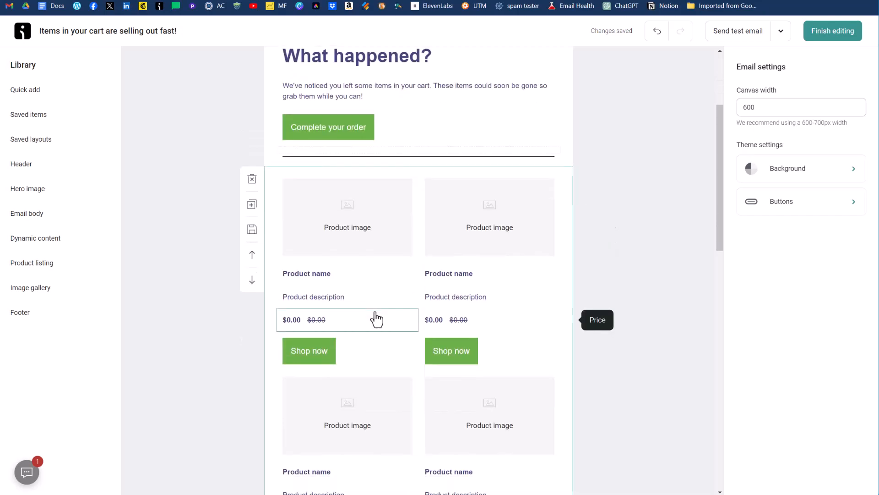
pyautogui.scroll(-1, 372, 318)
pyautogui.scroll(-3, 373, 318)
pyautogui.scroll(8, 413, 308)
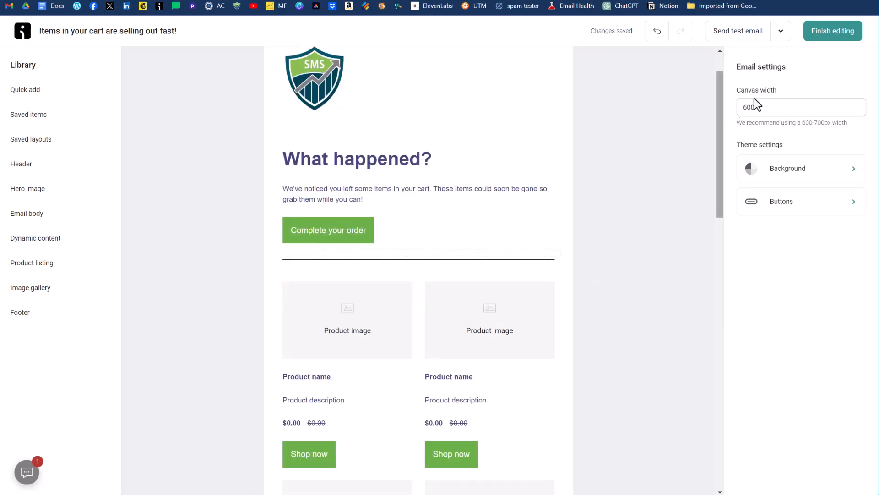
pyautogui.click(846, 32)
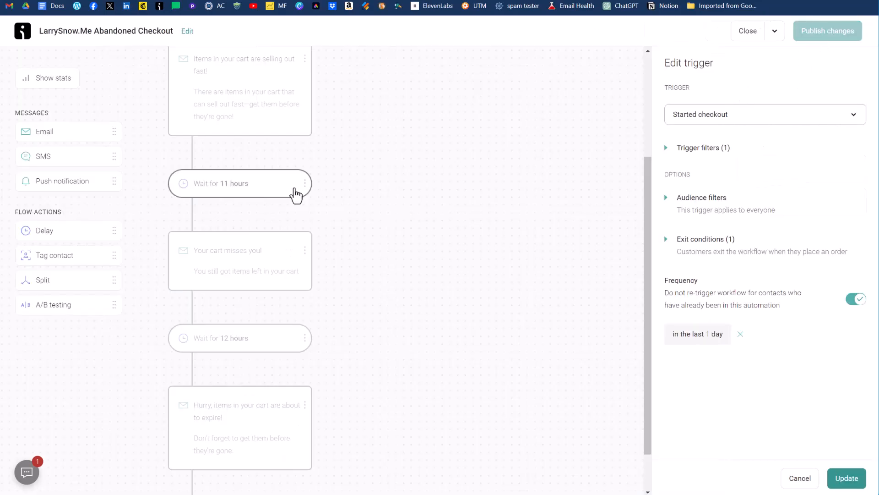
# Review the settings of the 11-hour delay, the second email, the 12-hour delay and the final email in the workflow.
pyautogui.click(277, 184)
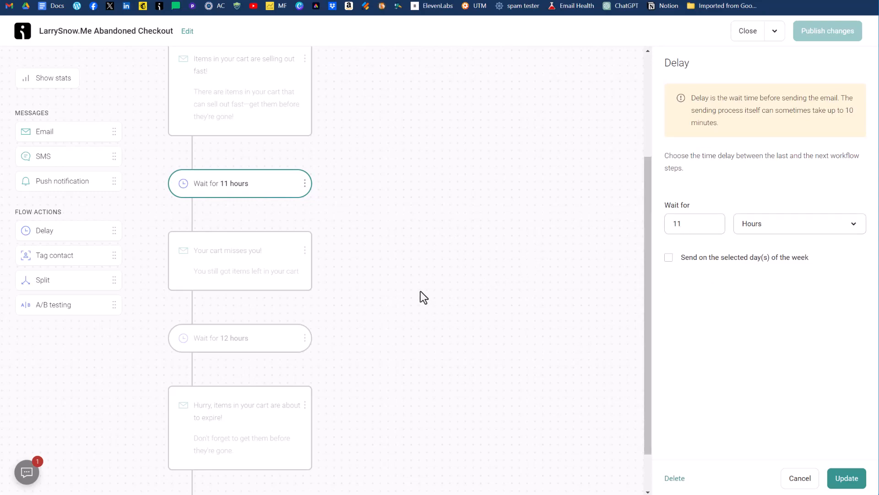
pyautogui.scroll(-1, 406, 294)
pyautogui.click(309, 226)
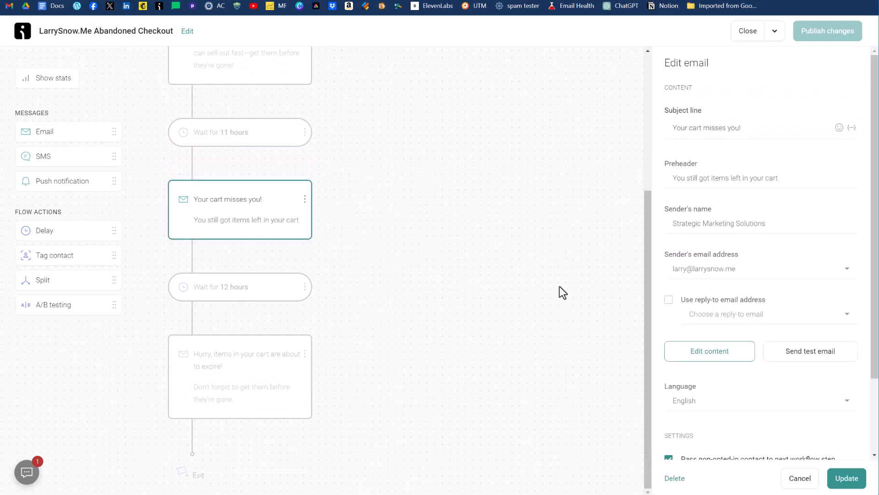
pyautogui.click(274, 288)
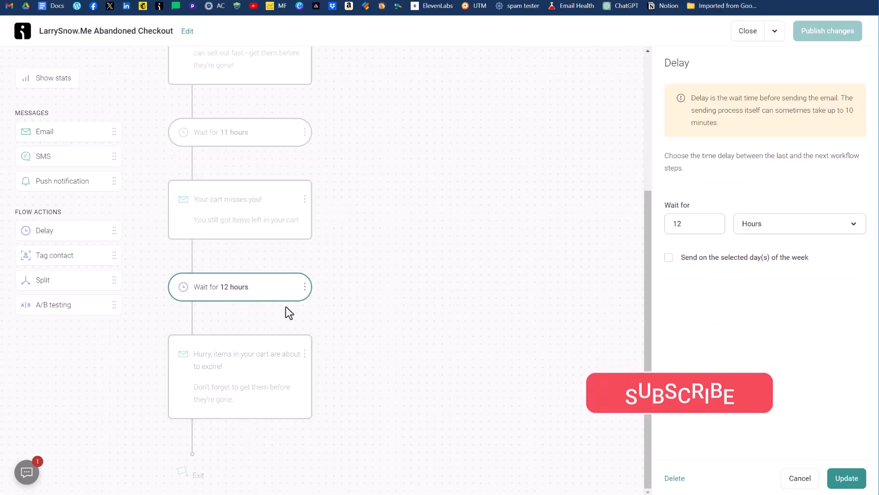
pyautogui.click(249, 379)
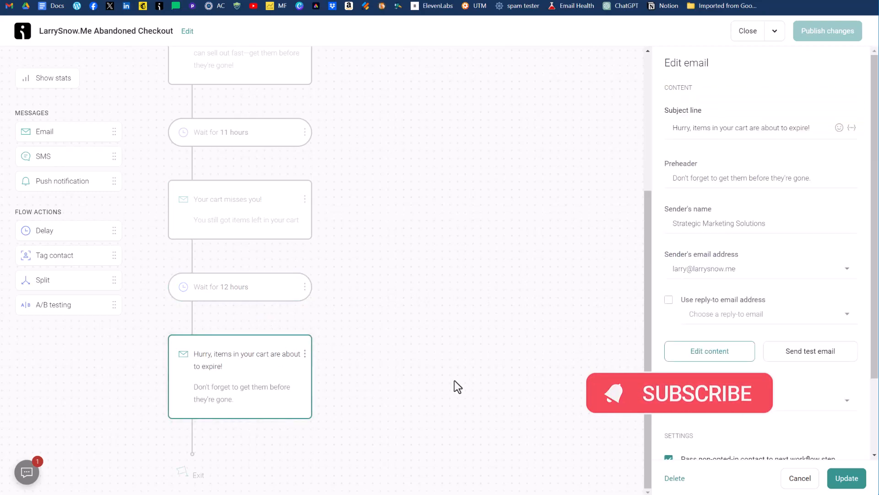
pyautogui.click(254, 365)
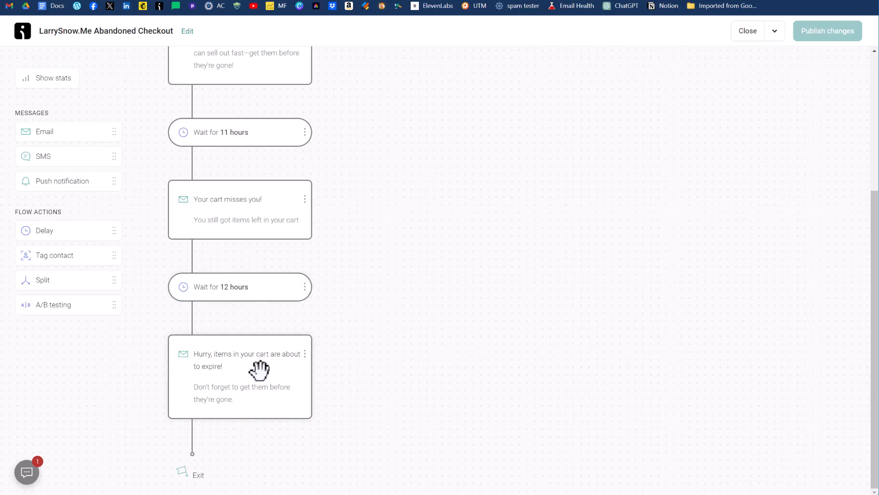
# Open the content of the "Hurry, items in your cart are about to expire!" email and insert a Unique discount above "Still thinking about it?".
pyautogui.click(230, 360)
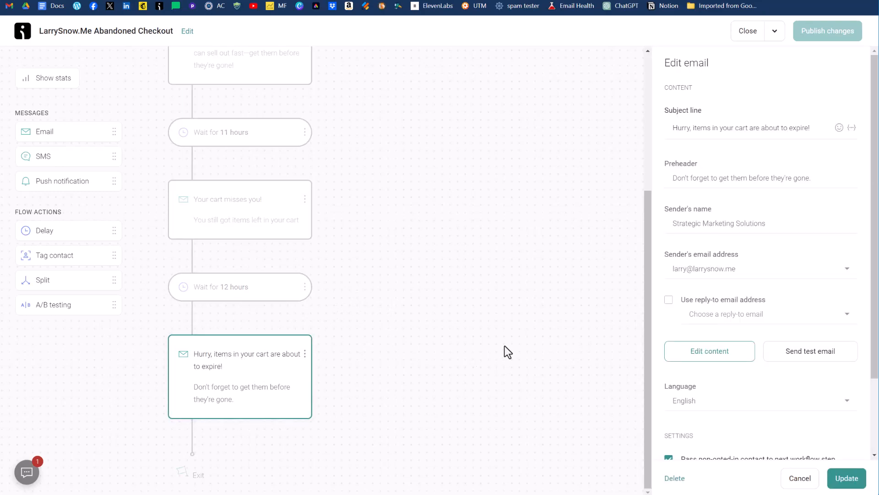
pyautogui.click(709, 352)
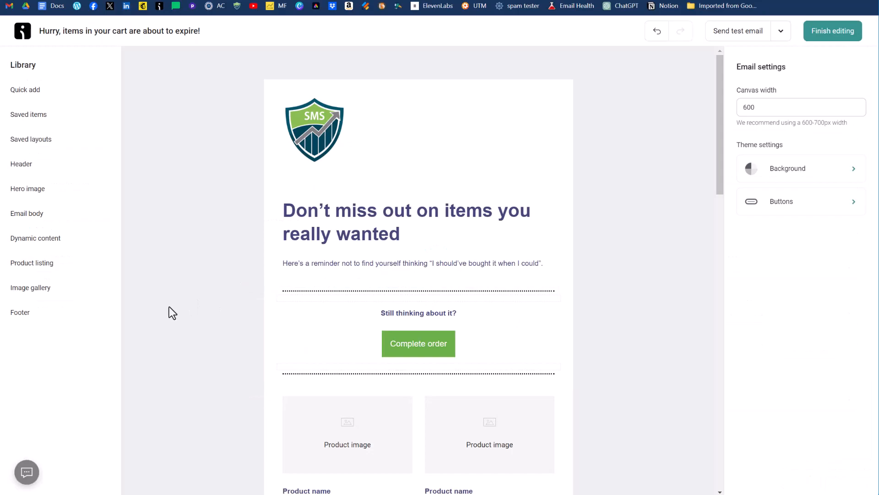
pyautogui.click(12, 92)
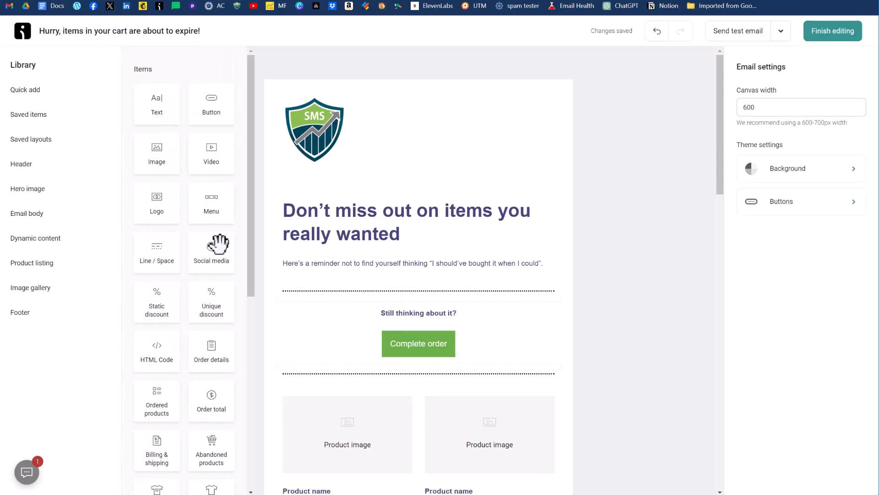
pyautogui.moveTo(211, 303); pyautogui.dragTo(361, 328)
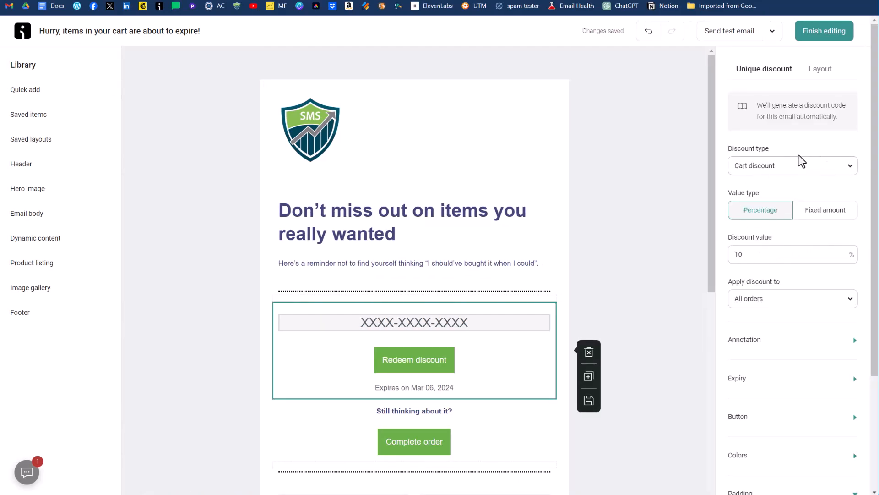
# Move the "Still thinking about it?" text above the upper dotted line and delete the Complete order button.
pyautogui.click(426, 411)
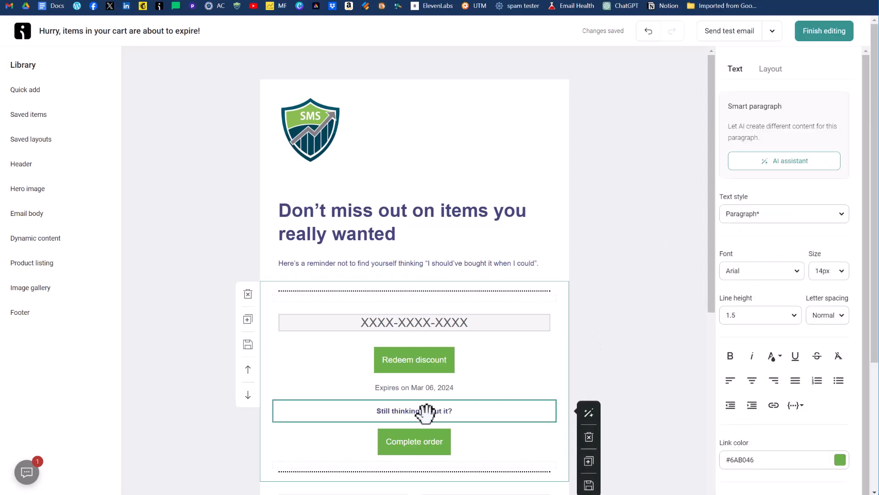
pyautogui.moveTo(426, 411); pyautogui.dragTo(350, 108)
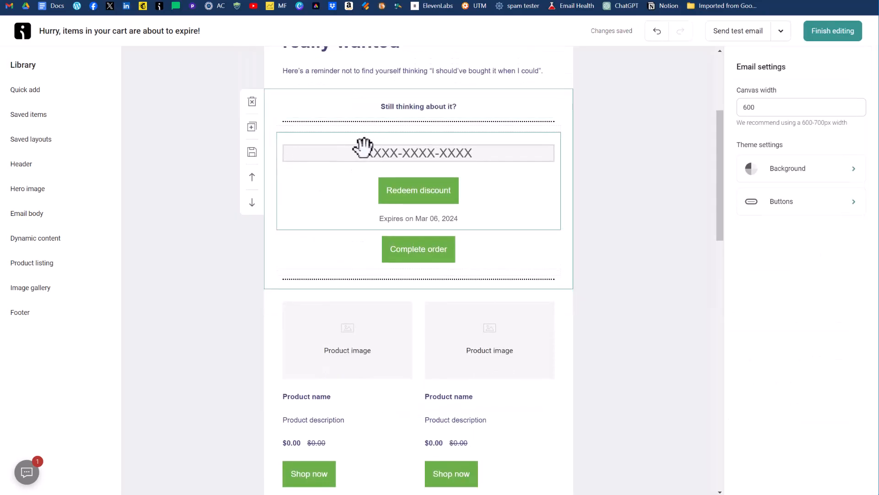
pyautogui.click(472, 249)
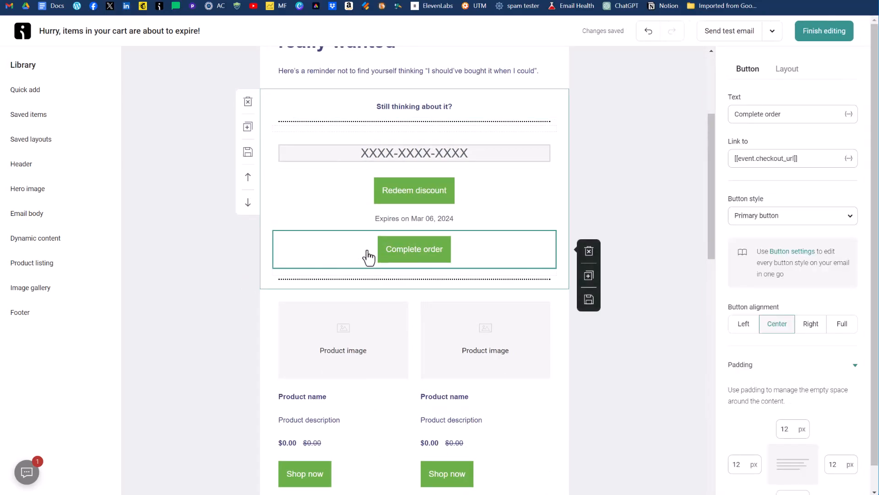
pyautogui.click(589, 251)
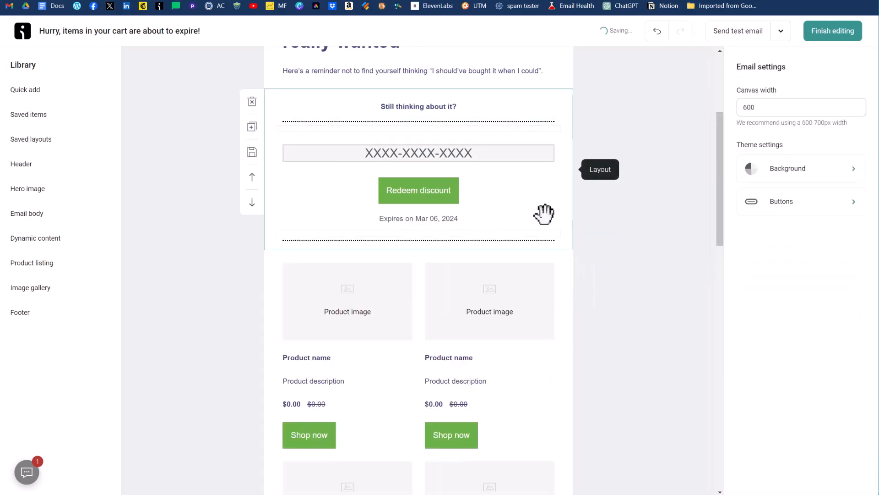
# Check the revised email layout, finish editing it, and update the workflow's Started checkout trigger.
pyautogui.scroll(-2, 613, 247)
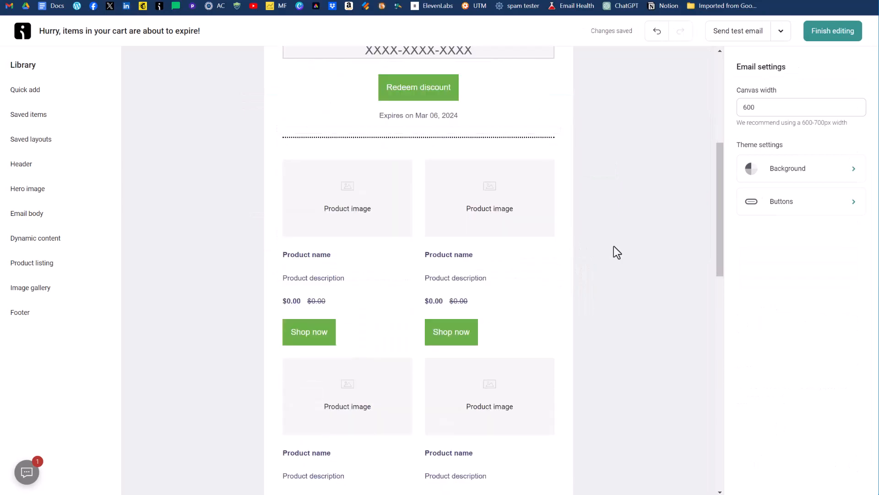
pyautogui.scroll(4, 542, 290)
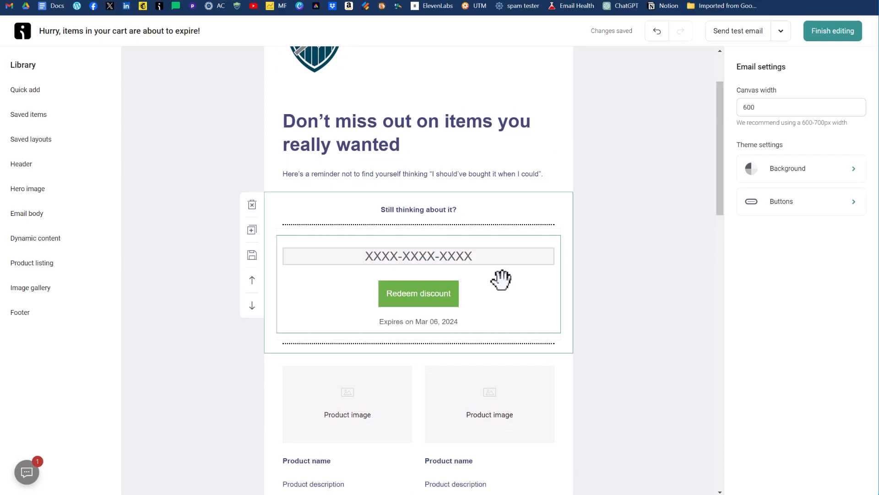
pyautogui.click(827, 39)
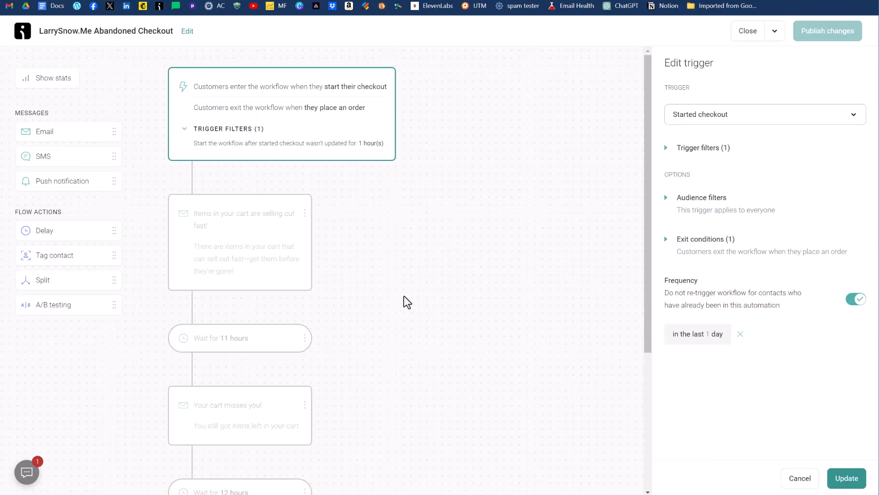
pyautogui.scroll(-4, 595, 366)
pyautogui.click(847, 479)
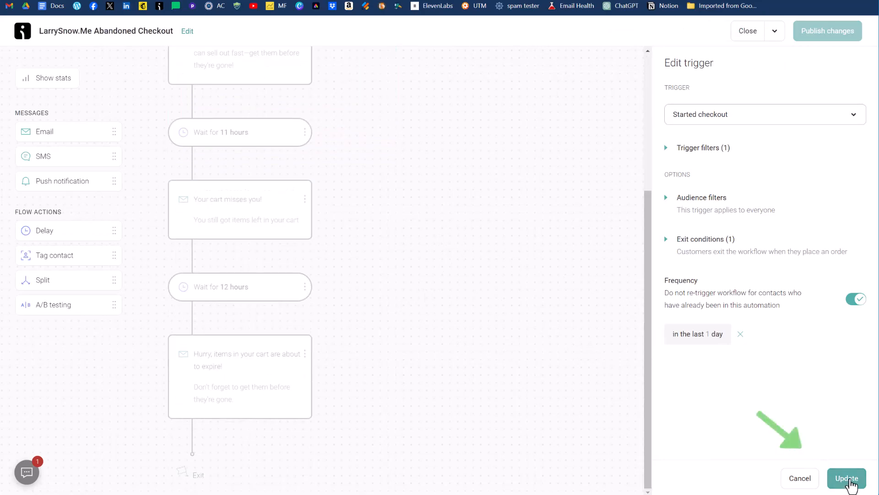
# Close the checkout workflow, review the Abandoned Cart workflow's trigger, emails and delays, and close it as well.
pyautogui.click(748, 32)
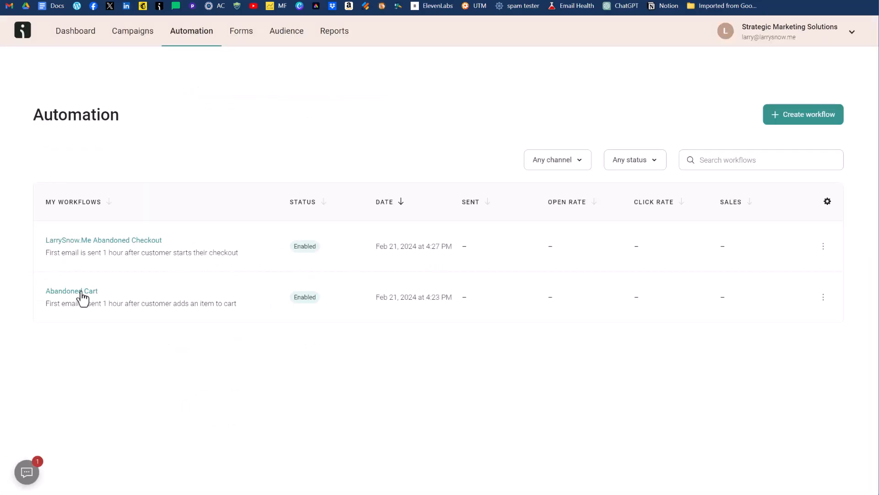
pyautogui.click(83, 298)
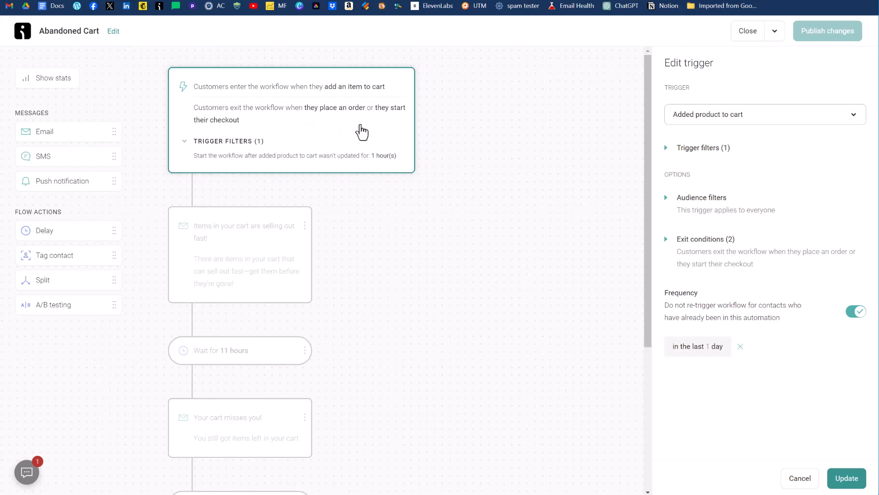
pyautogui.scroll(-1, 340, 136)
pyautogui.scroll(1, 339, 137)
pyautogui.scroll(-2, 267, 219)
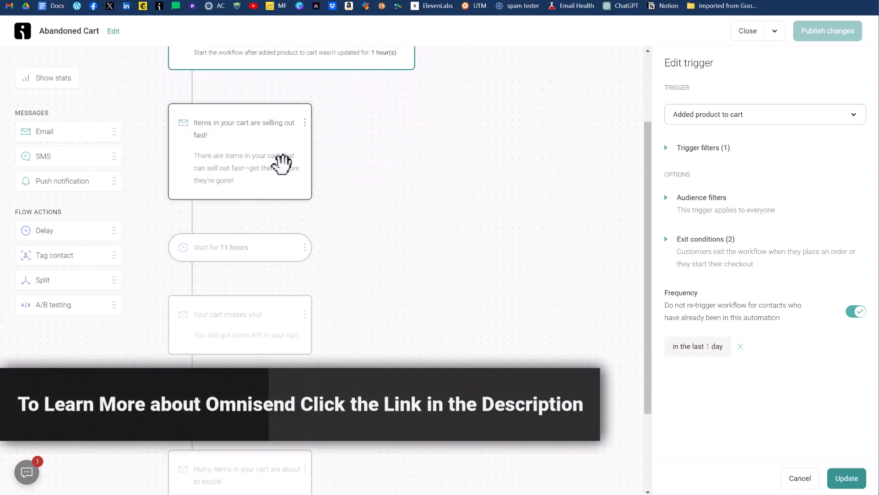
pyautogui.scroll(-2, 284, 245)
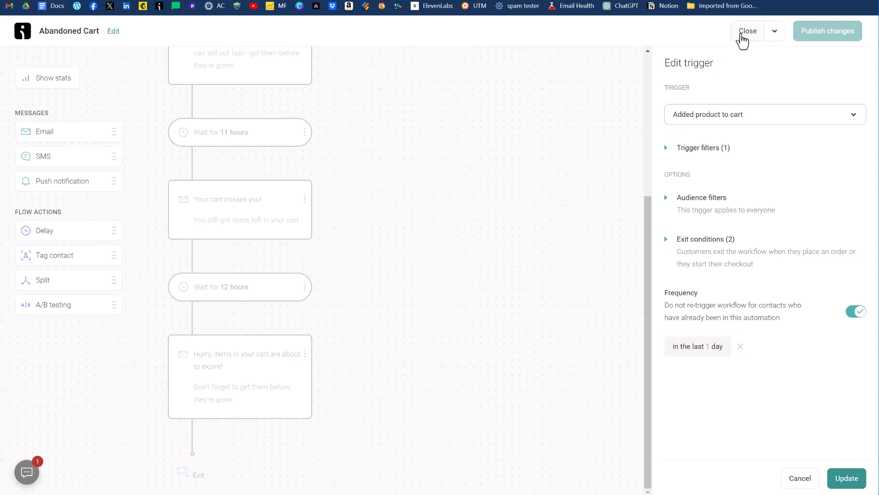
pyautogui.click(741, 35)
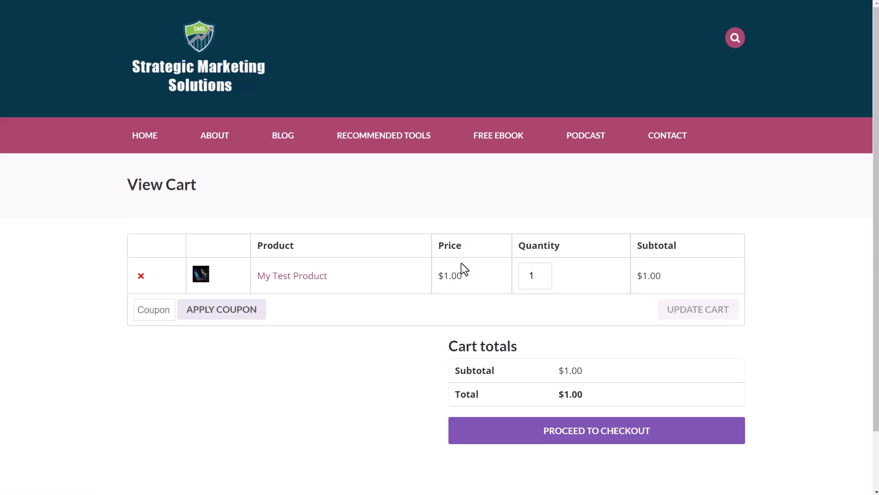
# In the store's cart, proceed to checkout with My Test Product and fill in the customer's first name and email address, leaving the order unplaced.
pyautogui.click(603, 435)
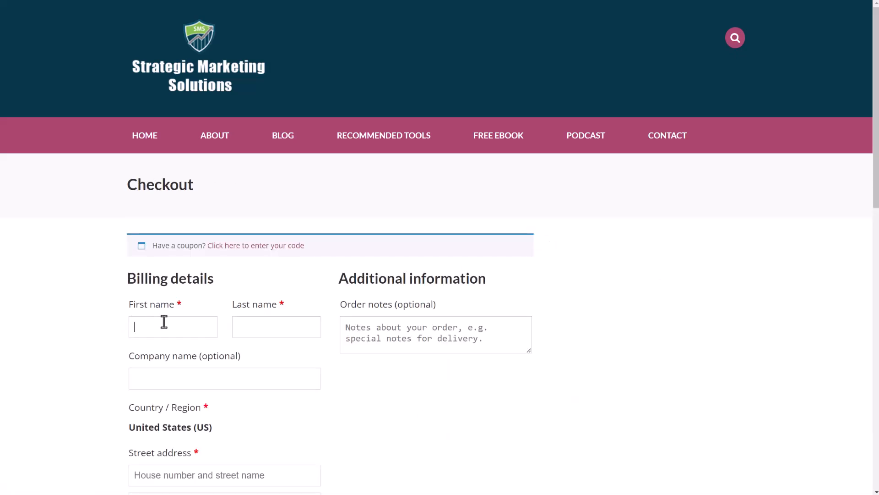
pyautogui.click(164, 322)
pyautogui.write('Lawrence')
pyautogui.press('Tab')
pyautogui.scroll(-10, 116, 326)
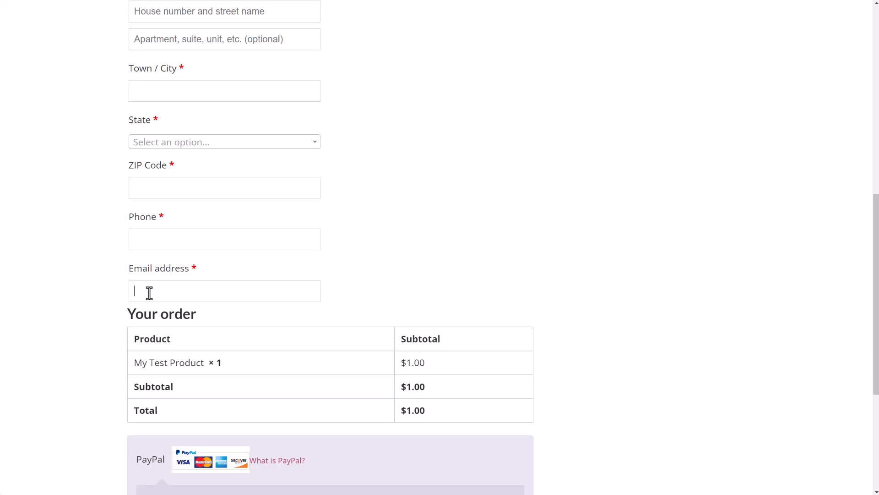
pyautogui.press('BackSpace')
pyautogui.press('BackSpace')
pyautogui.press('BackSpace')
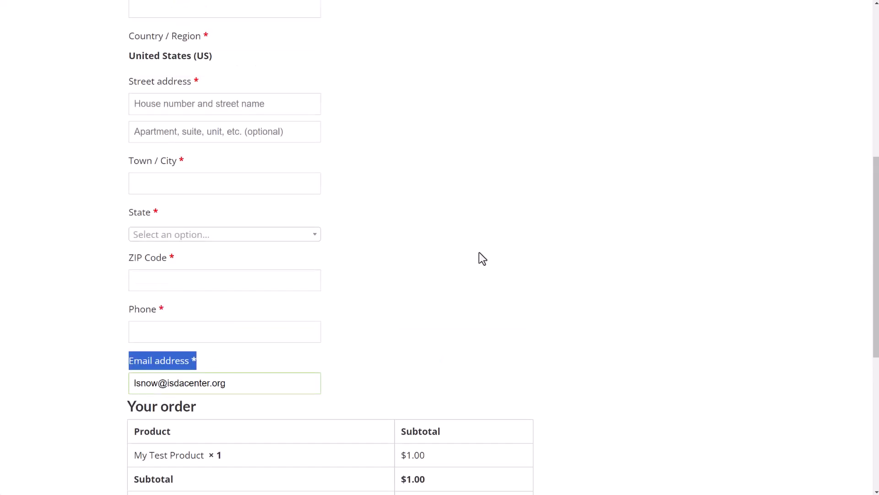
pyautogui.scroll(10, 479, 252)
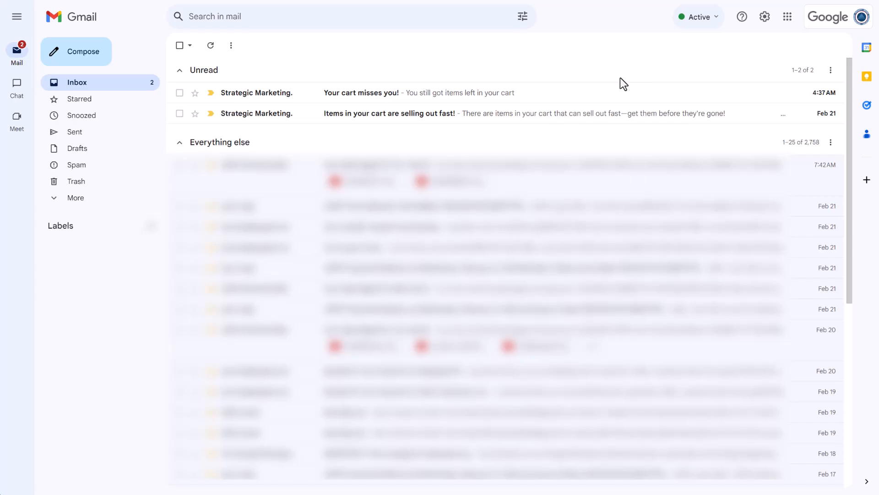
# In the Gmail inbox, read through the "Items in your cart are selling out fast!" email and return to the inbox.
pyautogui.click(432, 123)
pyautogui.scroll(-3, 298, 229)
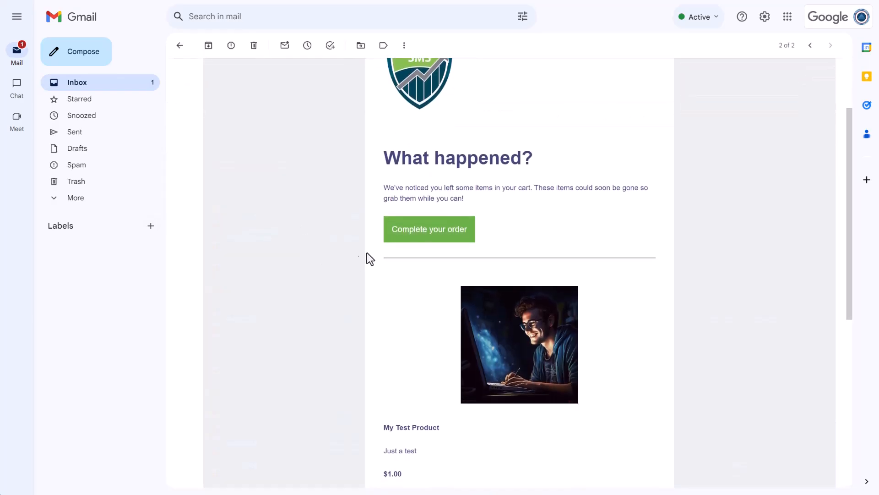
pyautogui.scroll(-2, 332, 254)
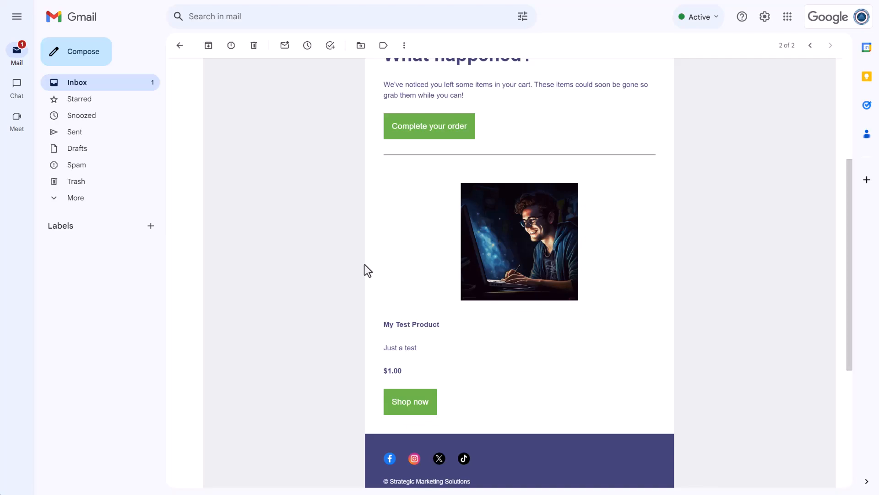
pyautogui.scroll(3, 365, 265)
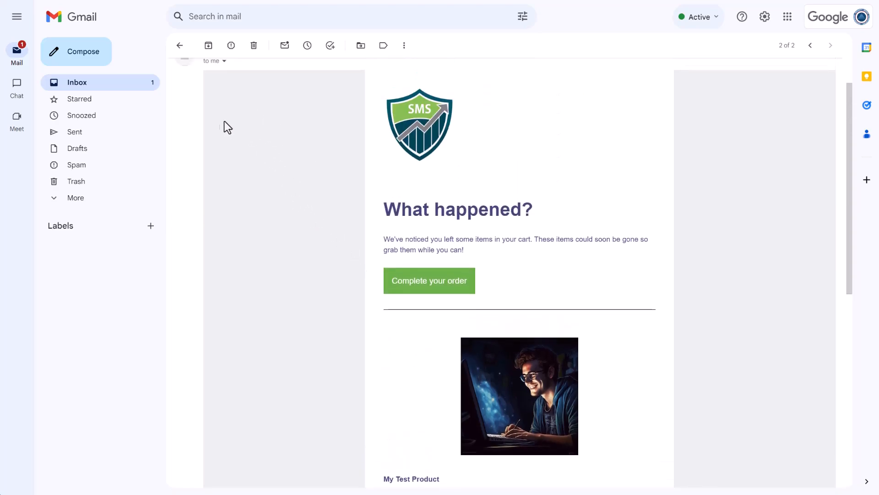
pyautogui.click(143, 85)
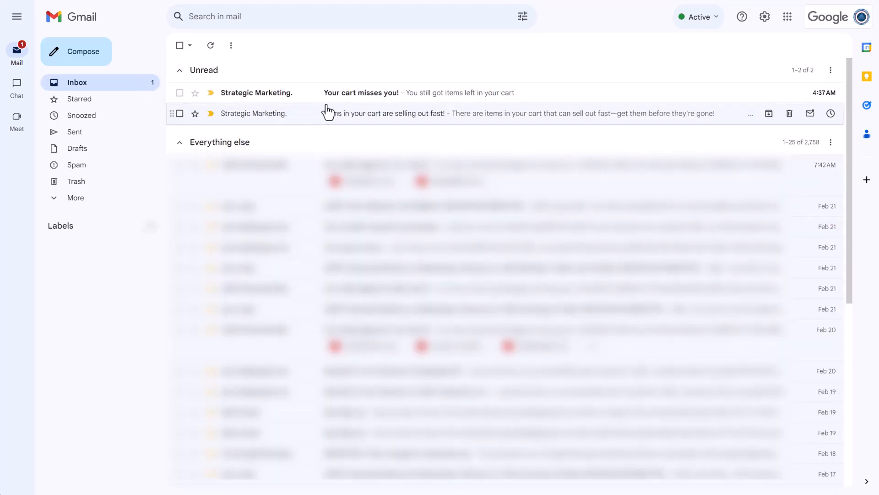
# Open the "Your cart misses you!" email and read through its content.
pyautogui.click(358, 94)
pyautogui.scroll(-3, 346, 293)
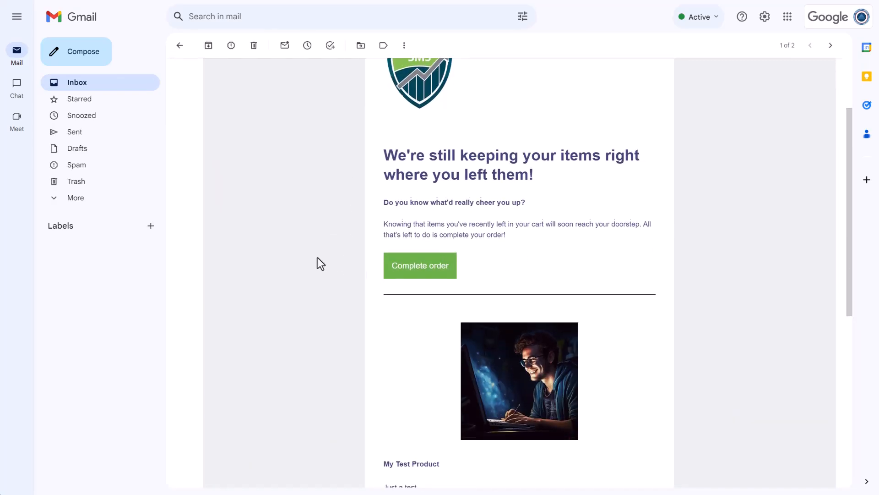
pyautogui.scroll(-3, 329, 272)
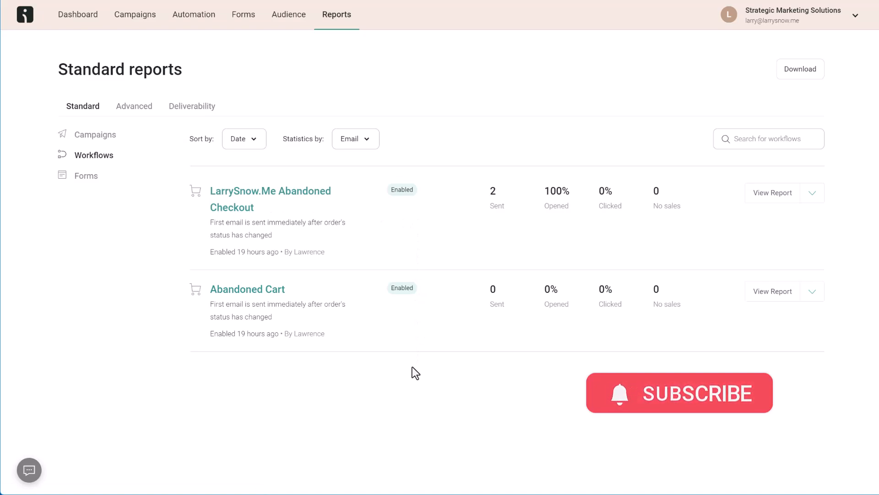
# In the Omnisend workflow reports, open the Abandoned Checkout report and examine its overview and email channel performance.
pyautogui.moveTo(493, 192)
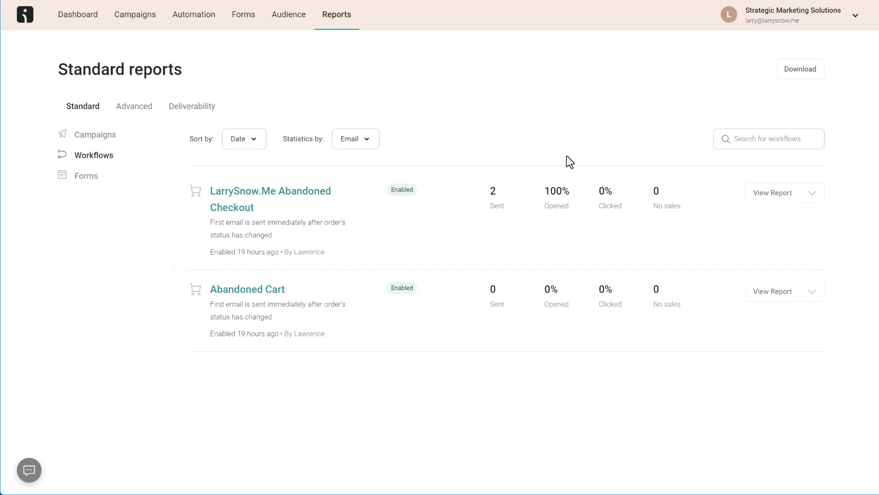
pyautogui.click(773, 193)
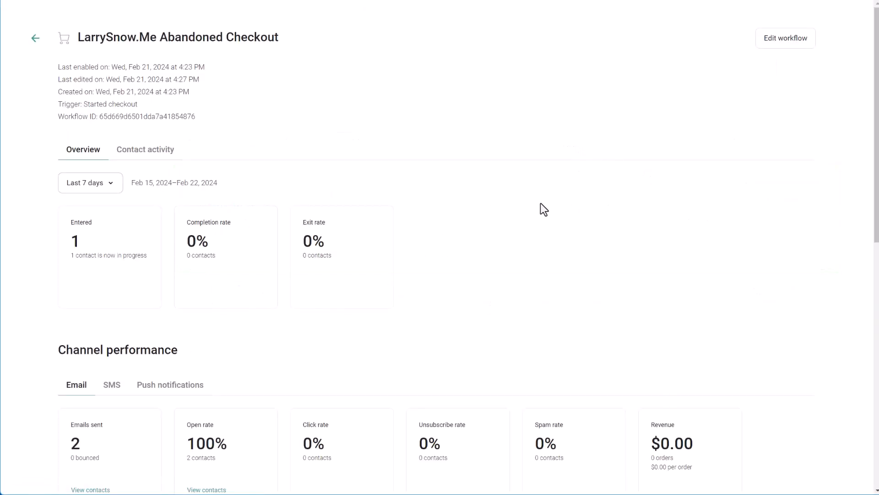
pyautogui.scroll(-1, 536, 209)
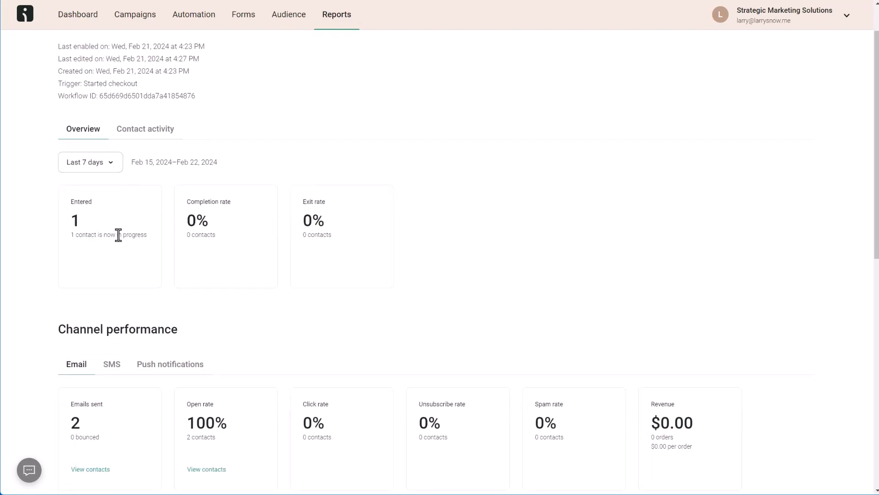
pyautogui.scroll(-2, 81, 316)
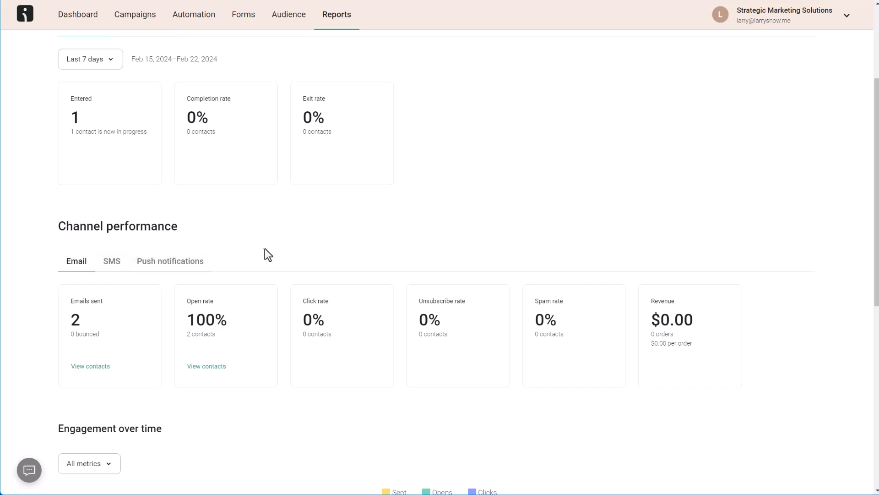
pyautogui.scroll(-1, 60, 307)
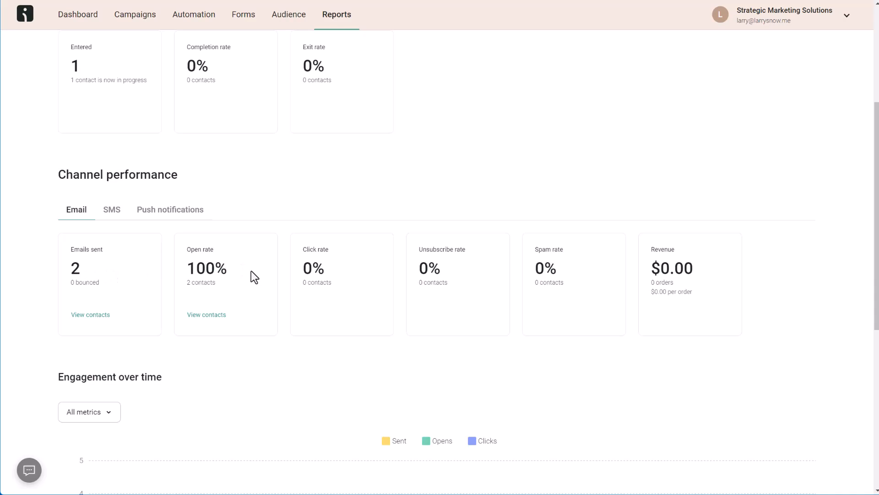
# Examine the report's engagement over time and the statistics for each email in the workflow, and return to the overview.
pyautogui.scroll(-3, 251, 271)
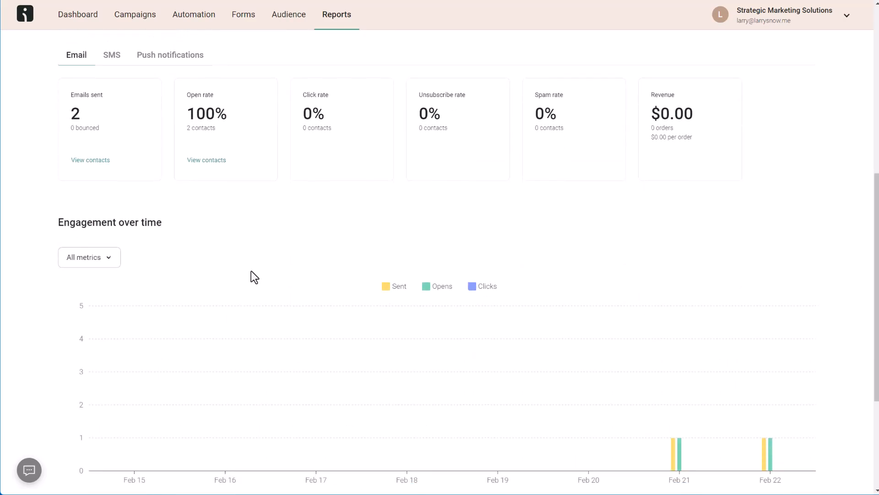
pyautogui.scroll(-2, 251, 271)
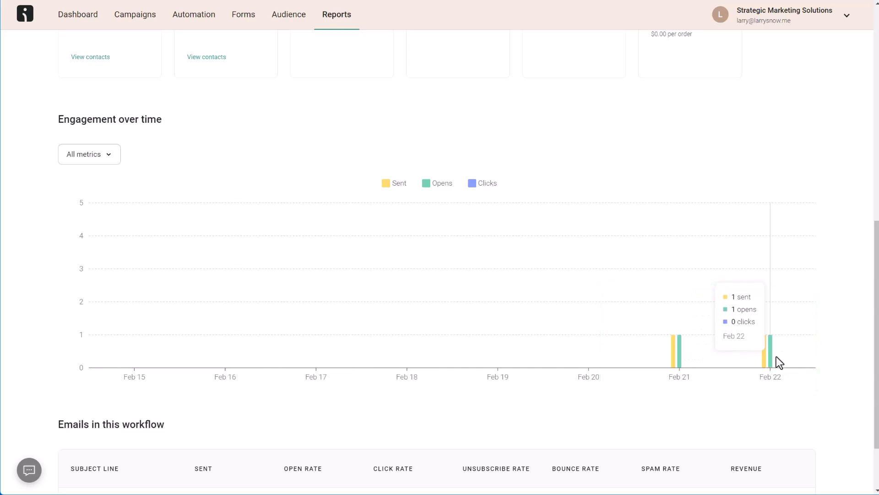
pyautogui.scroll(-2, 776, 357)
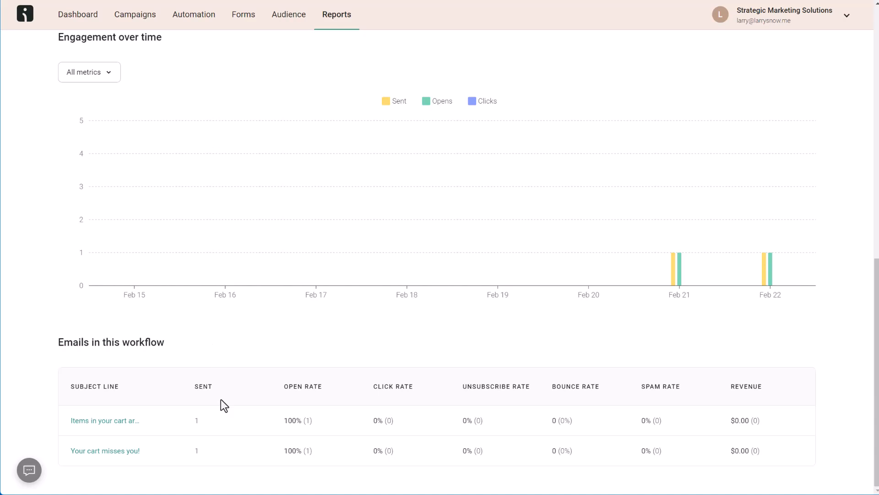
pyautogui.scroll(6, 221, 399)
pyautogui.scroll(5, 263, 339)
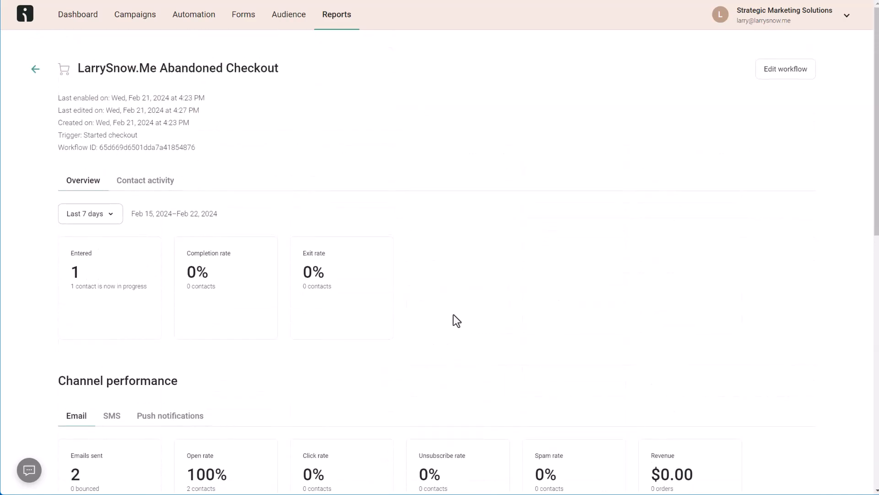
pyautogui.scroll(-1, 466, 298)
pyautogui.scroll(1, 447, 288)
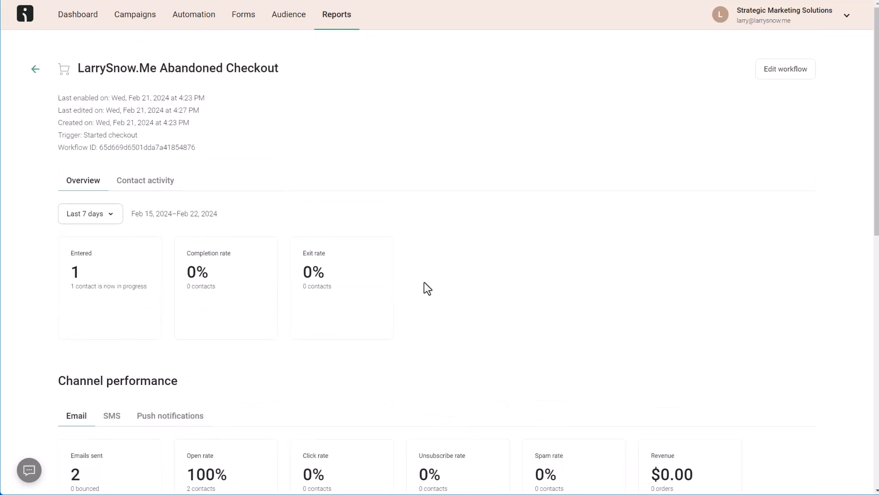